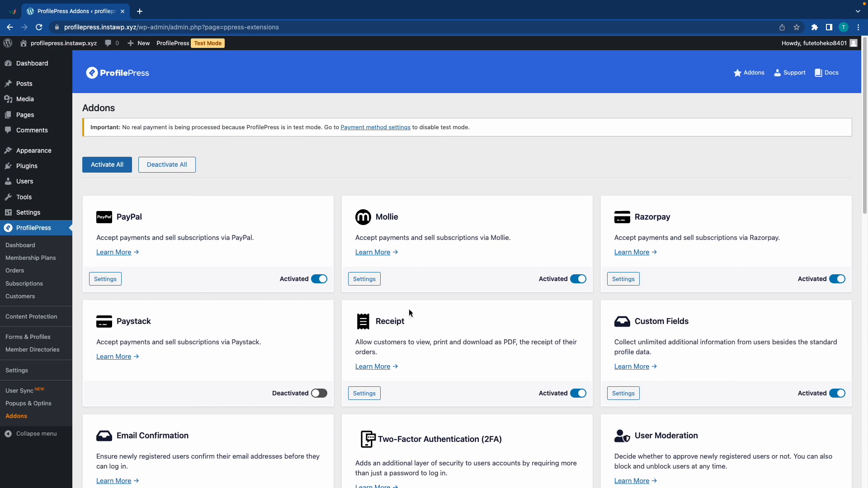
Switch the Two-Factor Authentication (2FA) addon to Activated and open its Settings page.
scroll(482, 285, down, 3)
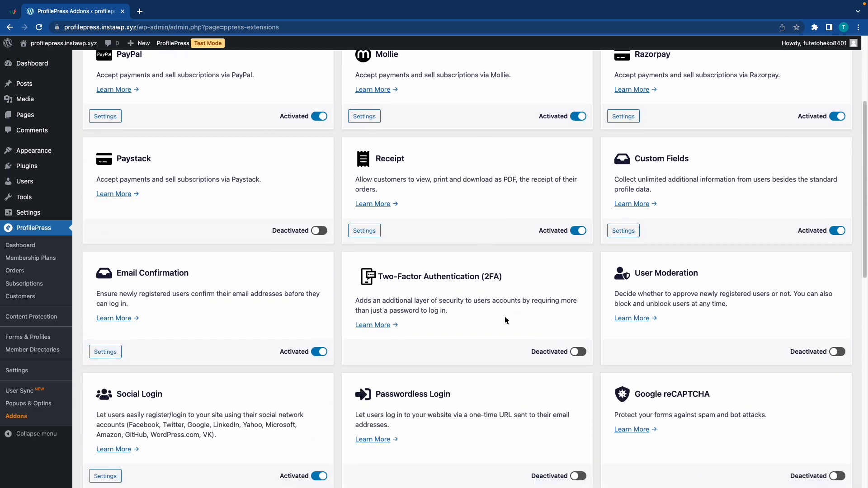
click(577, 353)
scroll(576, 354, down, 5)
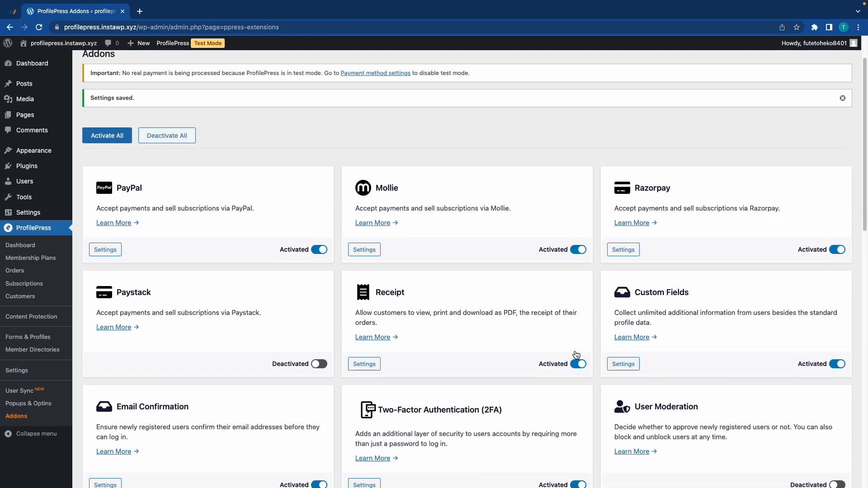
click(359, 379)
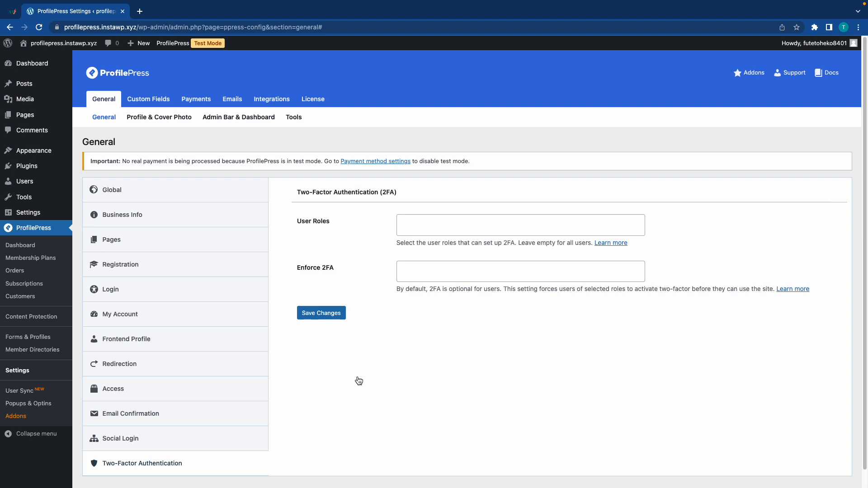
Add Editor, Author, Contributor and Subscriber to the 2FA User Roles field.
click(418, 226)
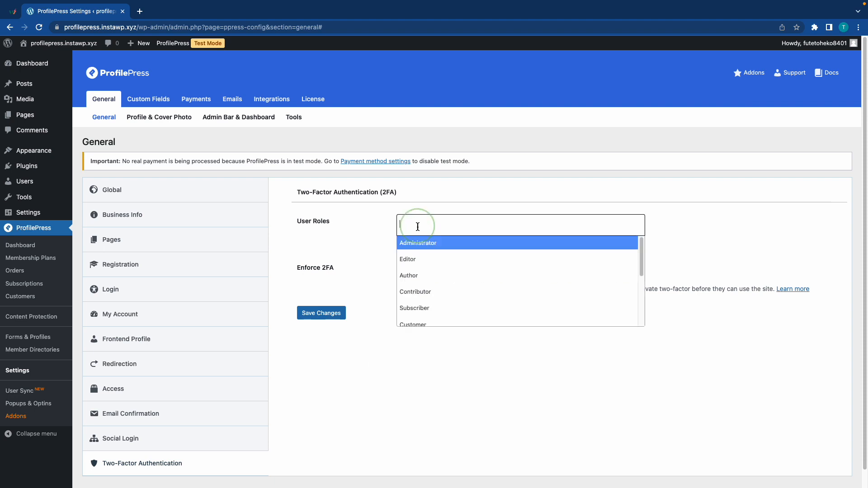
click(420, 260)
click(446, 219)
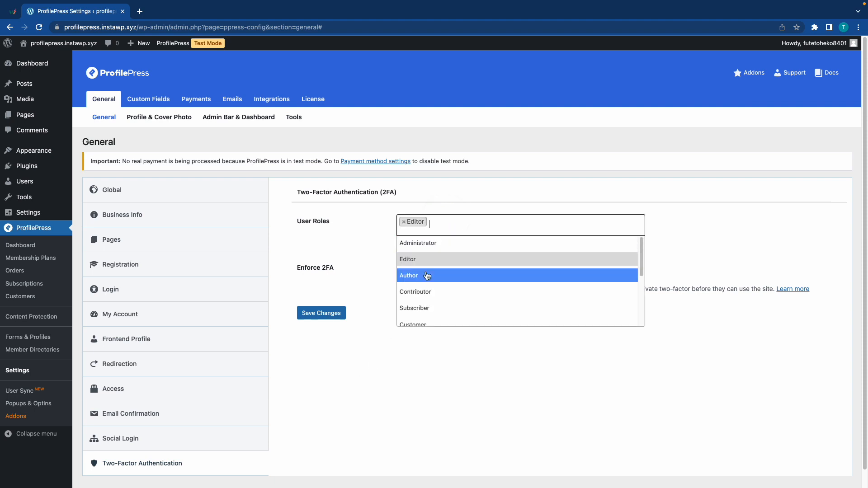
click(423, 275)
click(469, 225)
click(441, 292)
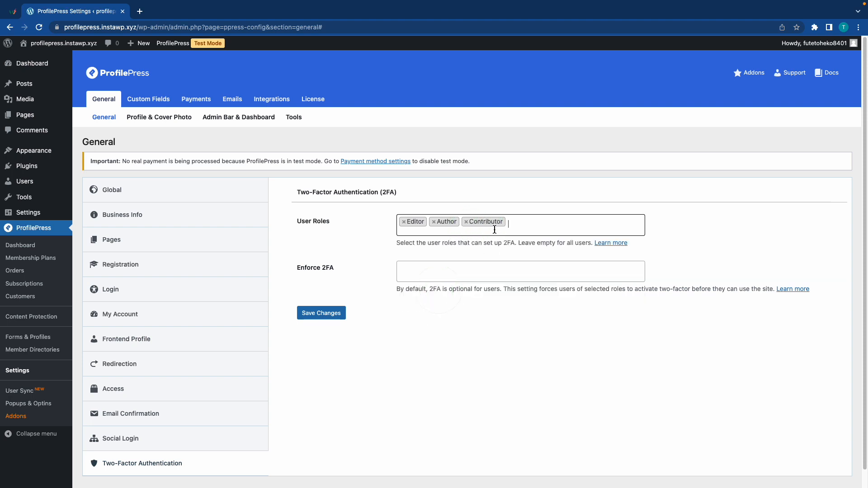
click(515, 223)
click(459, 313)
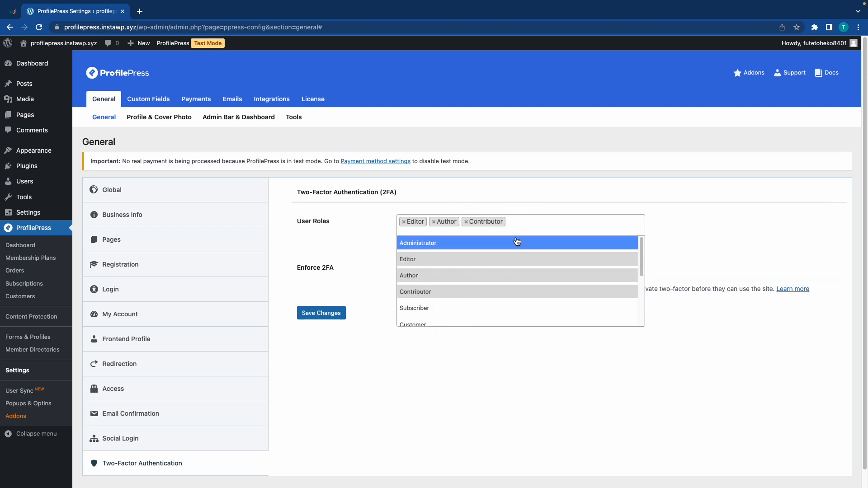
click(465, 307)
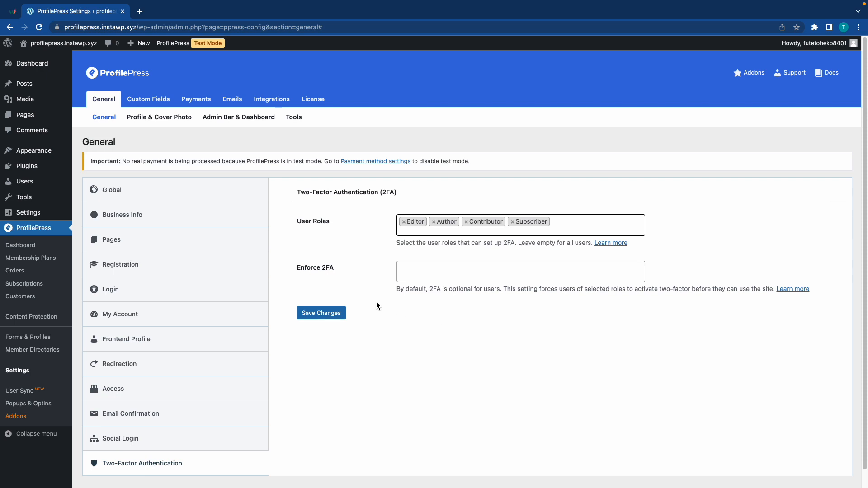
scroll(376, 305, down, 1)
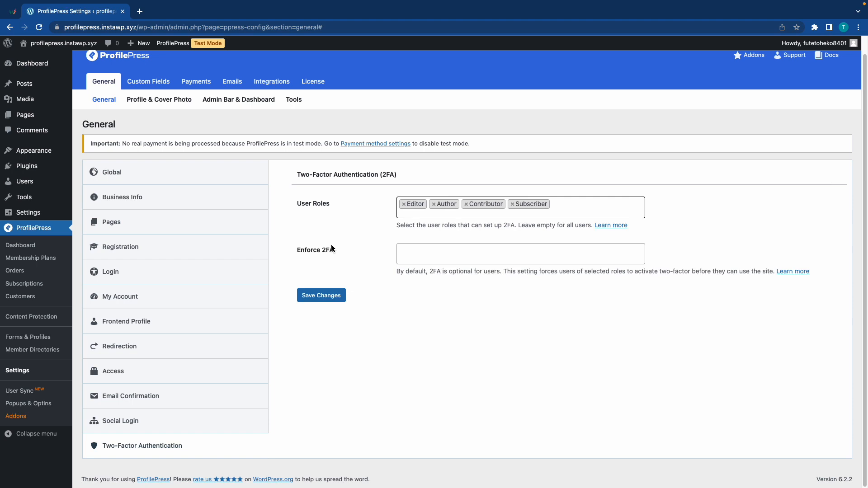
Add Editor, Author, Contributor and Subscriber to Enforce 2FA and save the settings.
click(420, 249)
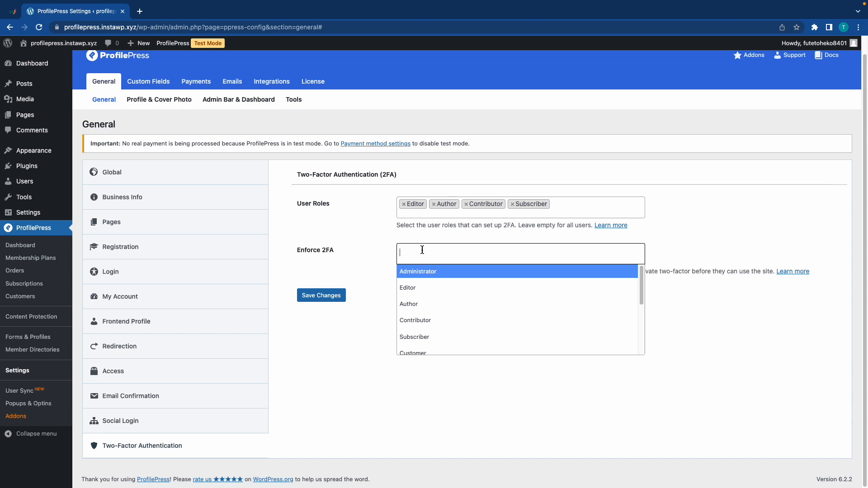
click(425, 287)
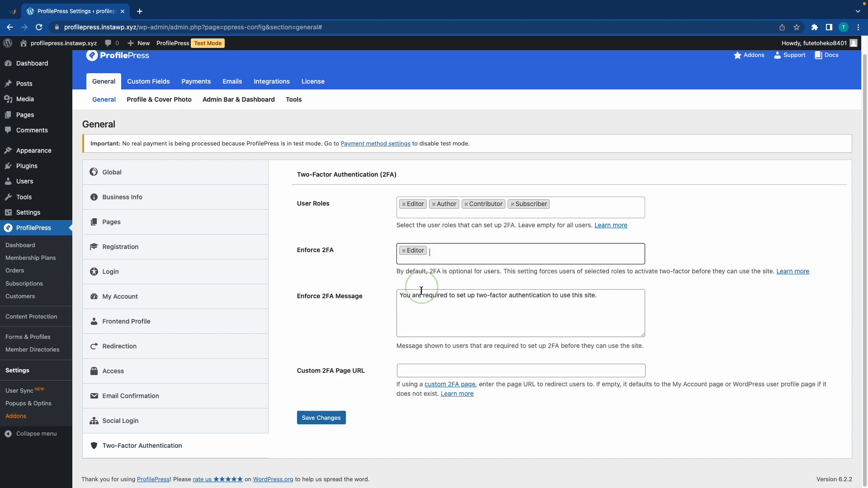
click(447, 249)
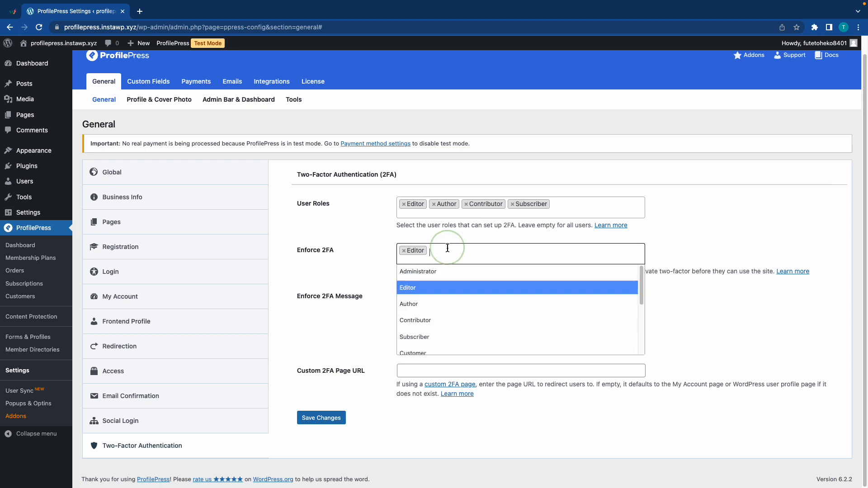
click(437, 304)
click(476, 253)
click(441, 321)
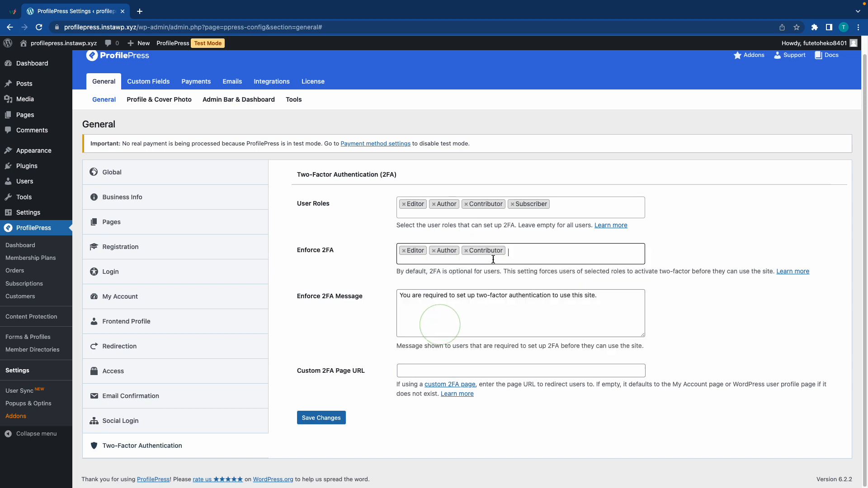
click(513, 254)
click(466, 338)
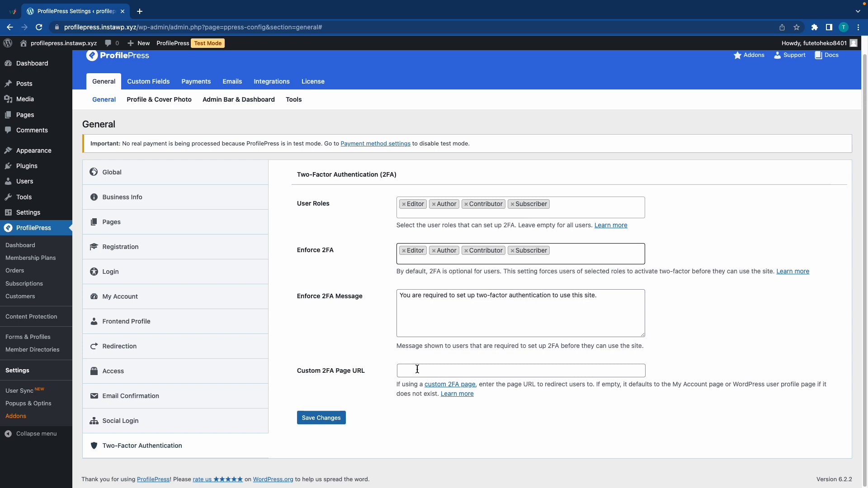
click(331, 417)
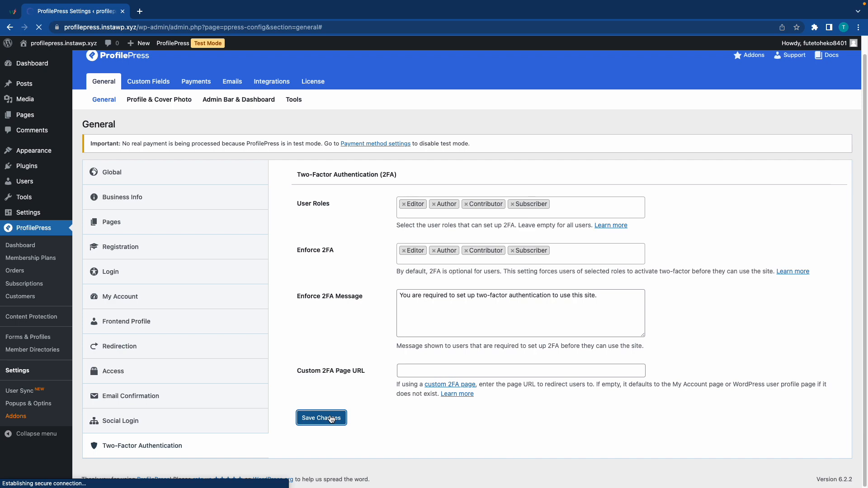
Log in as the test user in a new incognito window with their email and password.
click(858, 27)
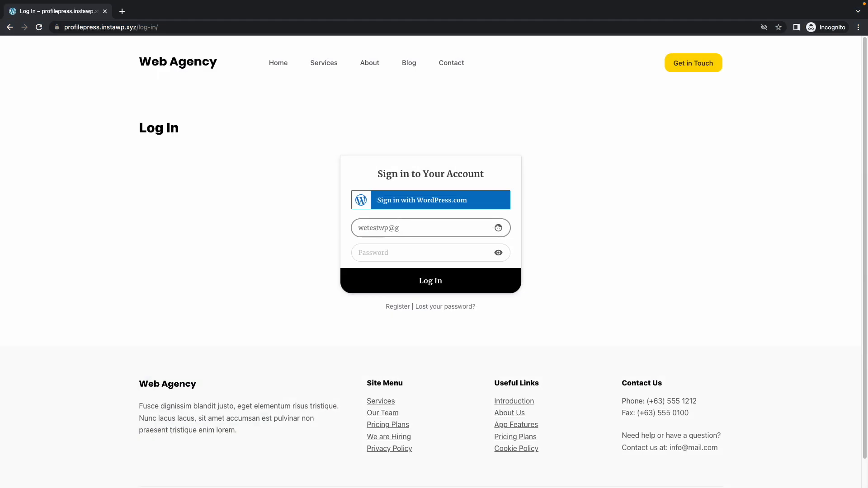
text(ail.com)
click(393, 256)
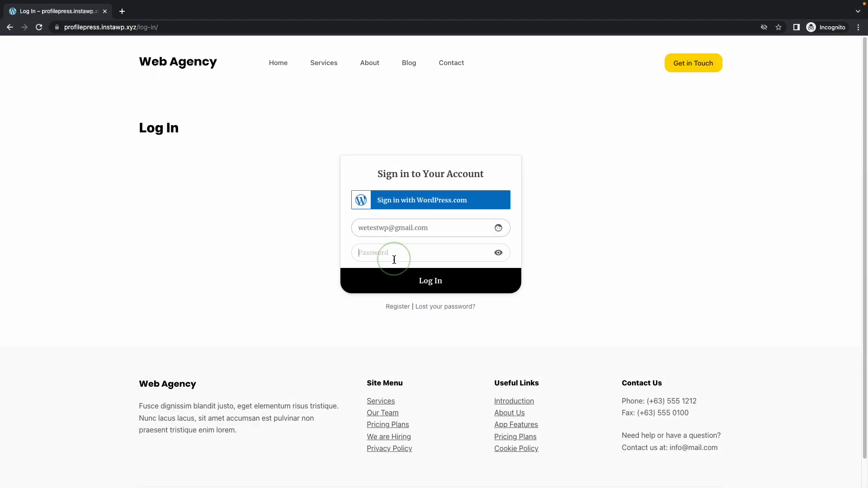
text(••••••••••)
key(Return)
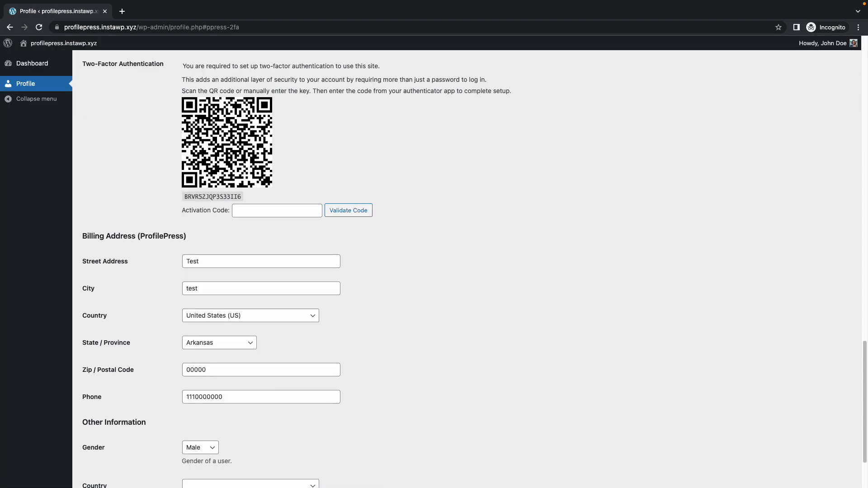
Change the site address to the /account page and load it.
drag(265, 27, 164, 27)
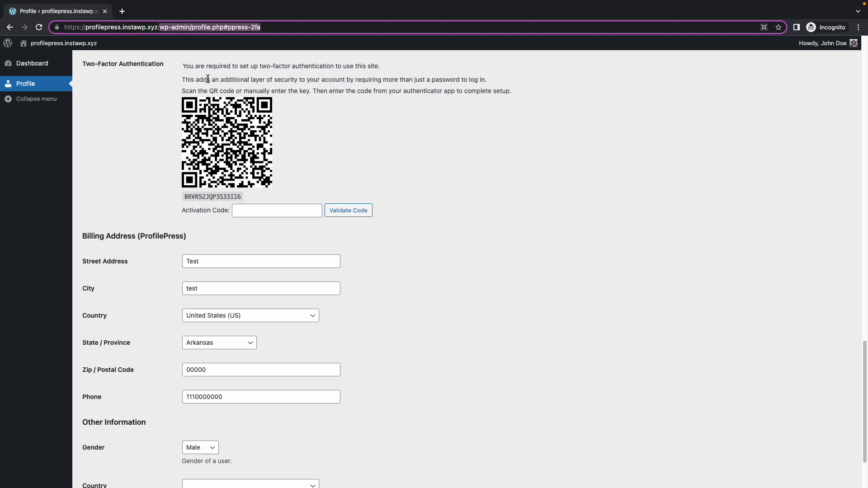
text(account)
key(Return)
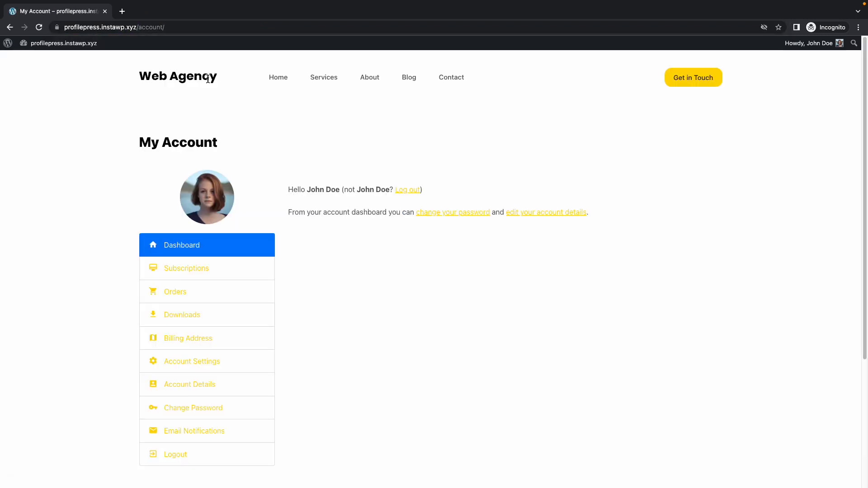
Open Account Settings and copy the 2FA setup key shown under the QR code.
click(203, 365)
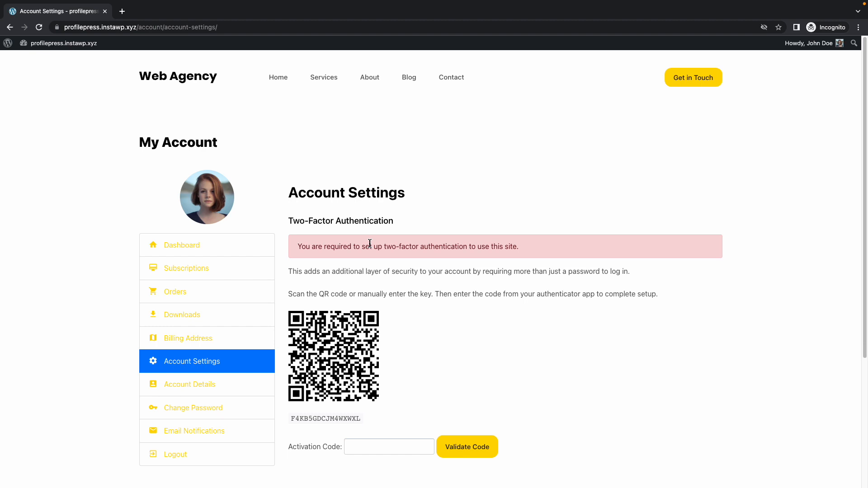
drag(361, 419, 288, 419)
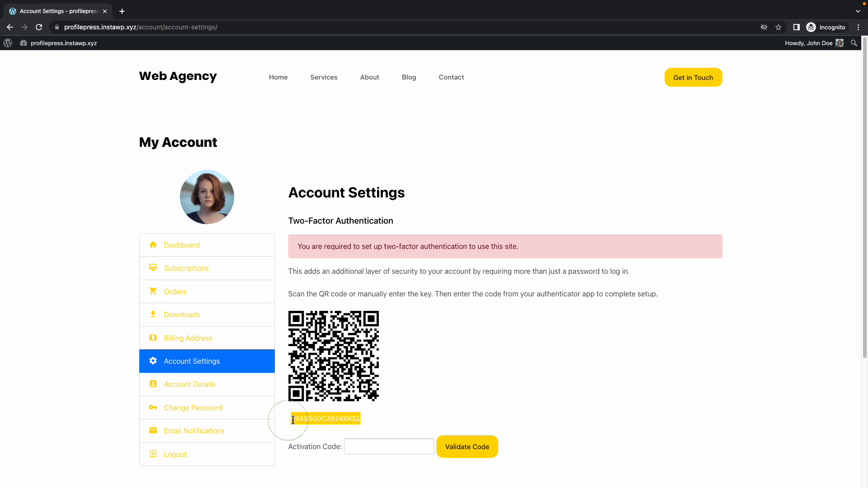
right_click(289, 419)
click(335, 399)
key(ctrl+Left)
key(ctrl+Left)
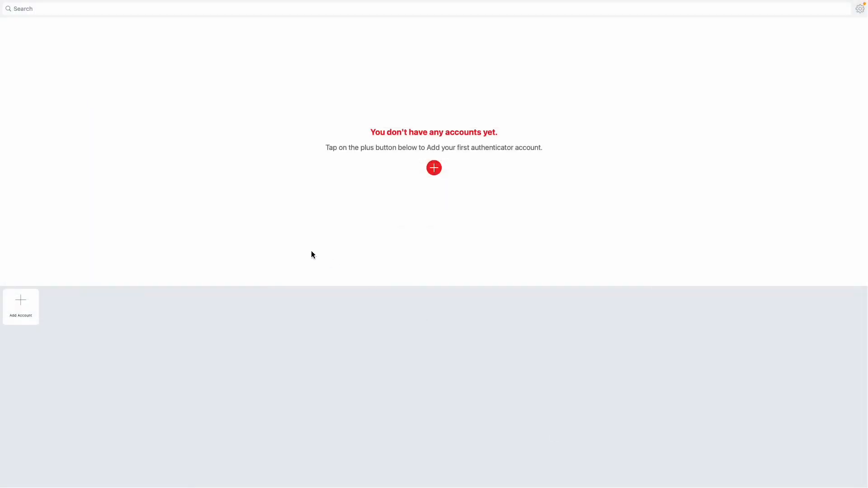
Add a profilepress.instawp.xyz account in Authy from the pasted key, skipping the backup prompt.
click(28, 304)
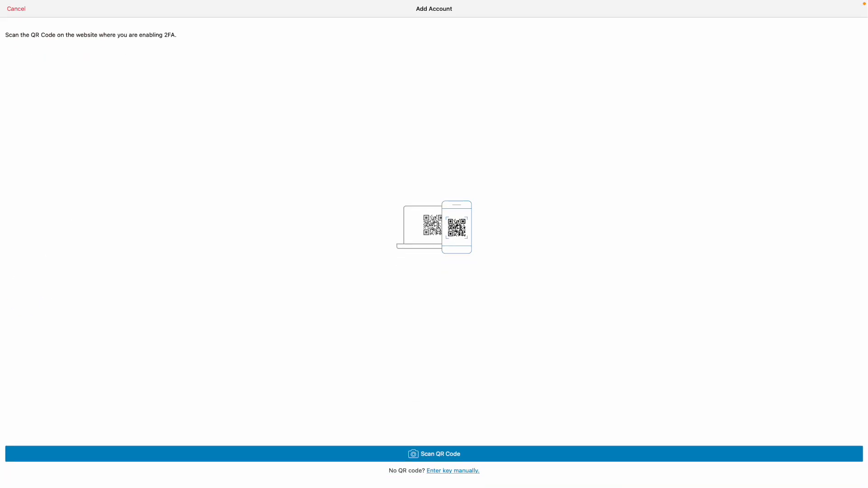
click(458, 471)
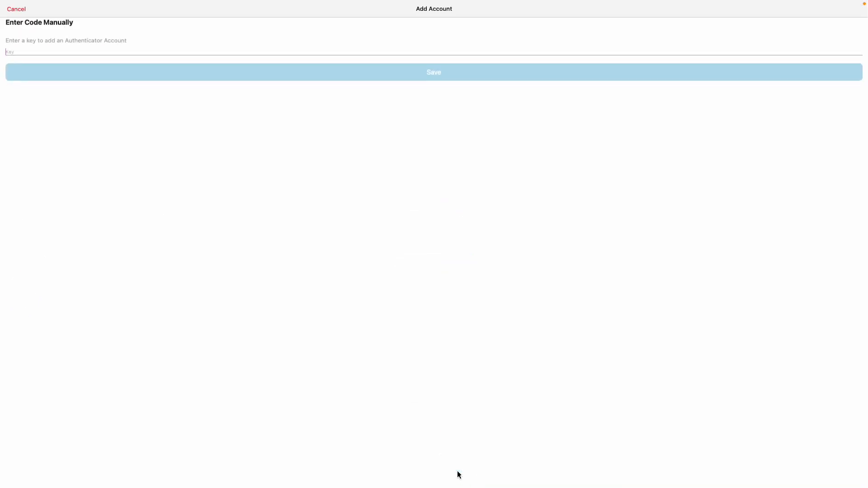
click(127, 48)
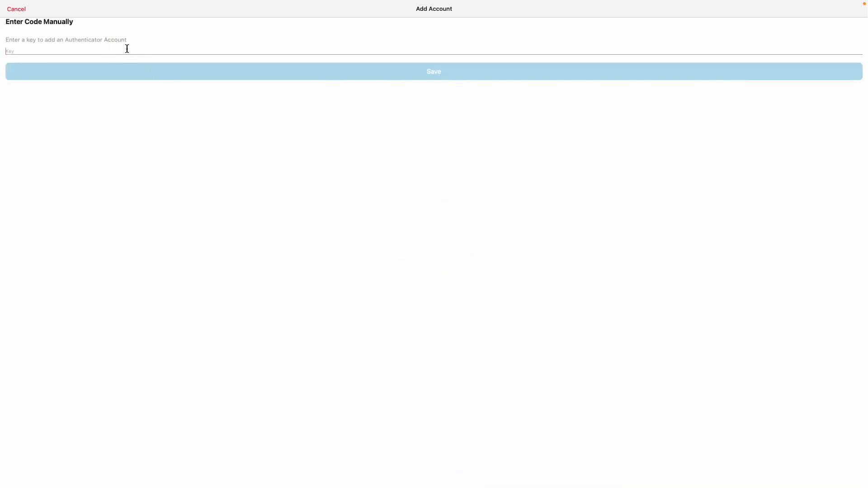
key(super+v)
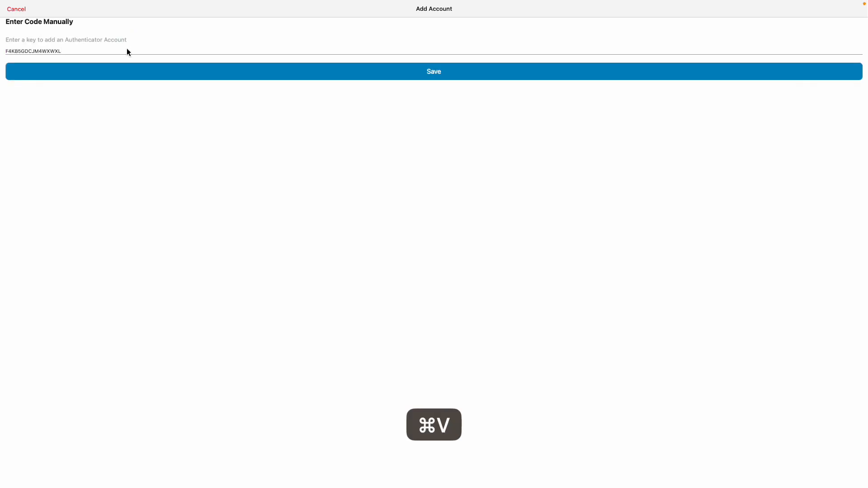
click(433, 71)
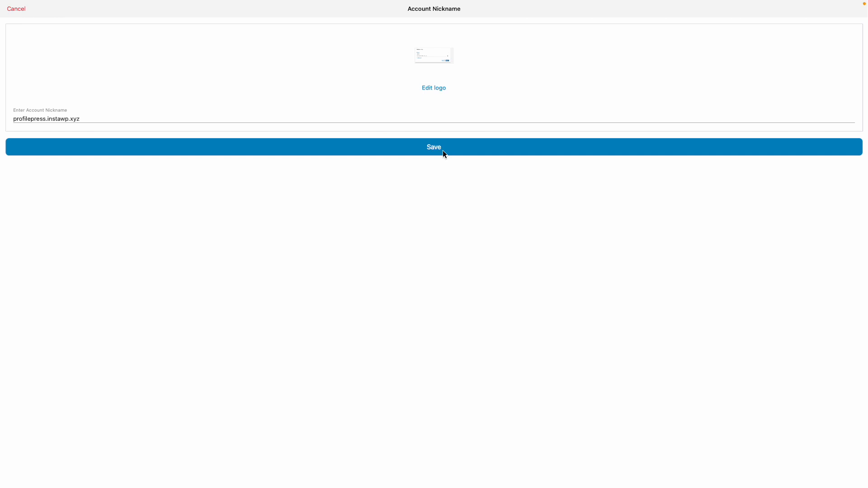
click(441, 150)
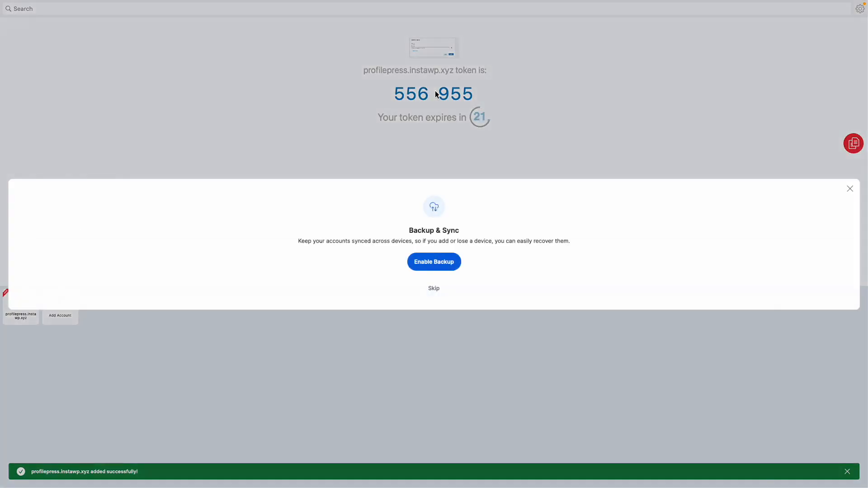
click(433, 288)
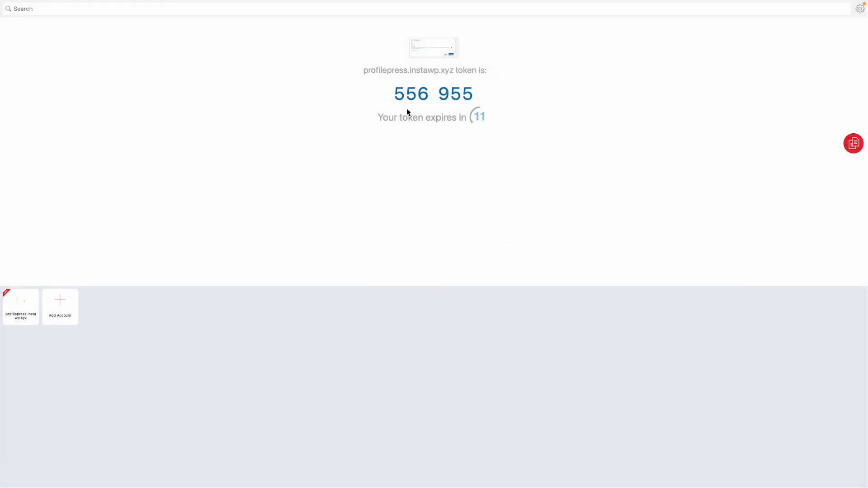
Enter the current Authy token as the Activation Code and validate it.
key(ctrl+Right)
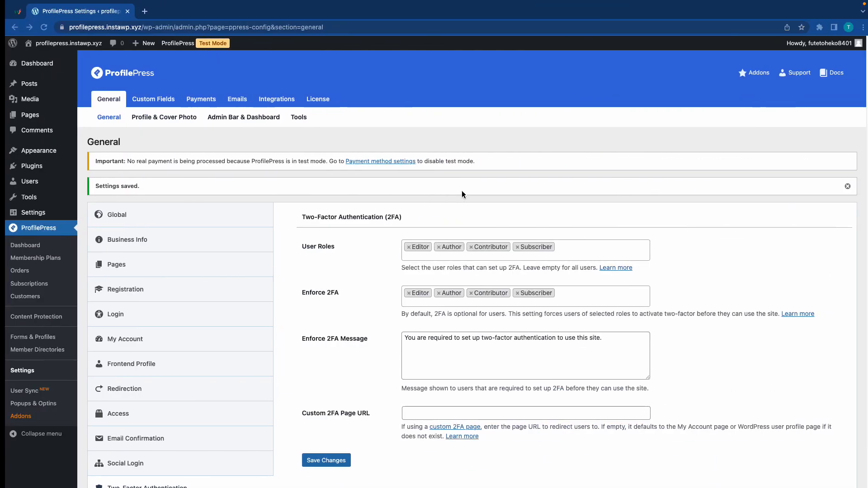
key(ctrl+Right)
click(368, 450)
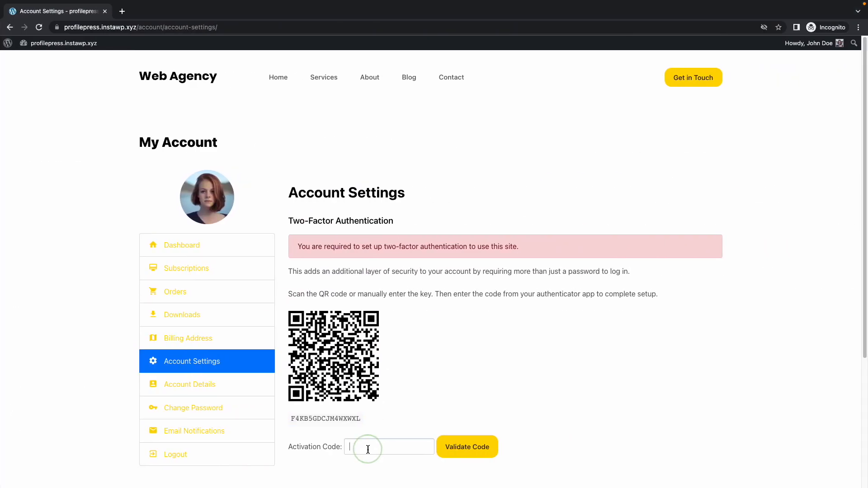
click(478, 450)
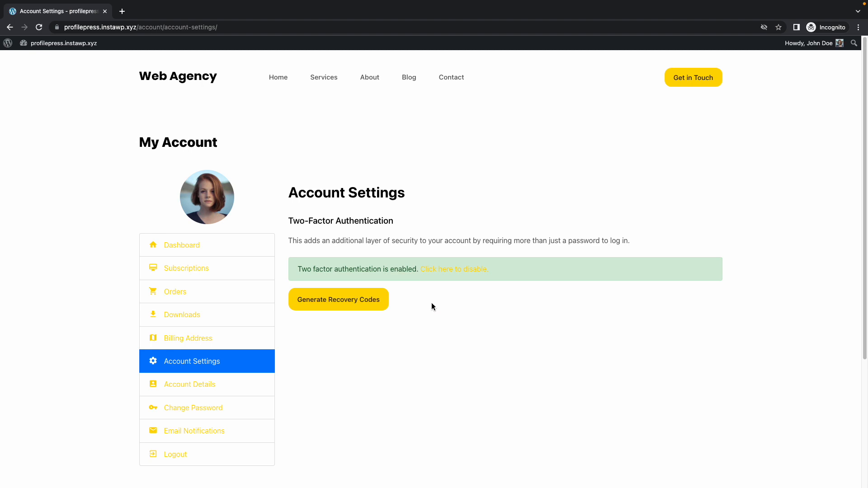
Generate the recovery codes, confirm, and download them as a text file.
click(368, 302)
click(520, 77)
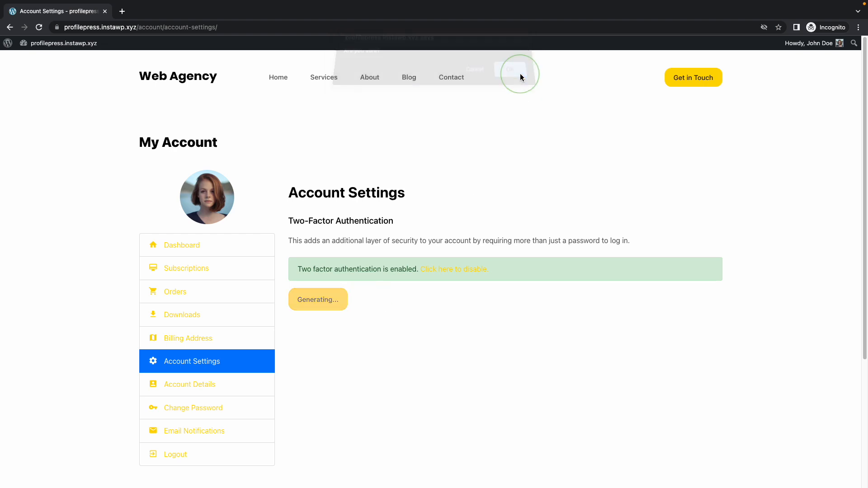
scroll(476, 183, down, 3)
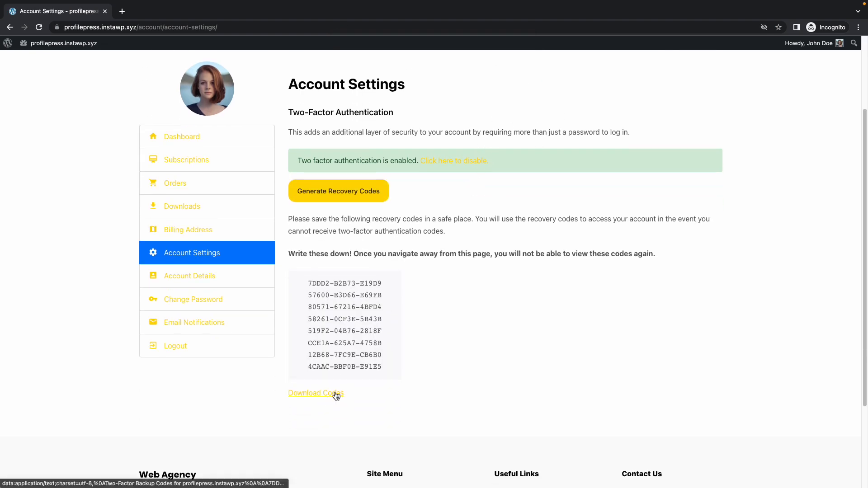
click(341, 391)
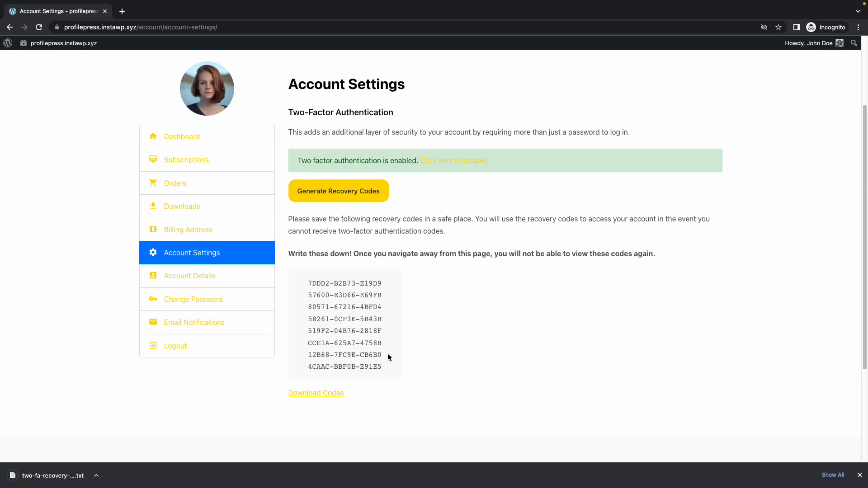
scroll(471, 340, up, 2)
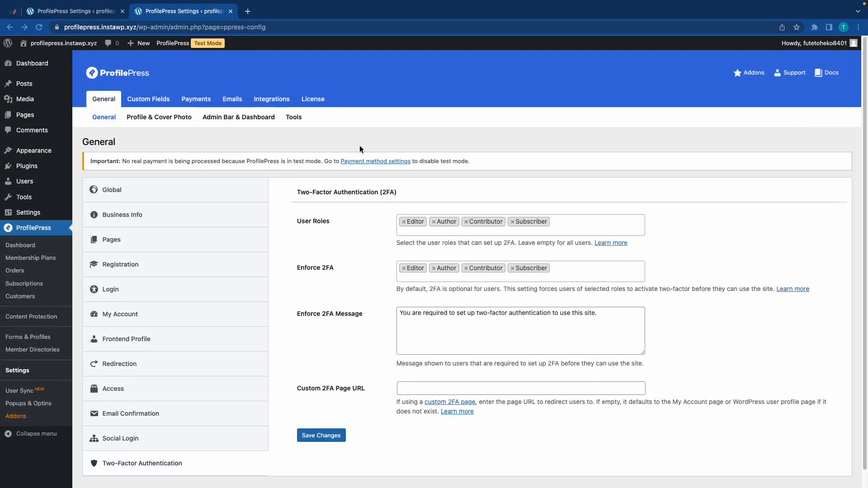
Edit the Login form in Forms & Profiles, drag in a 2FA Code field, and save.
click(26, 339)
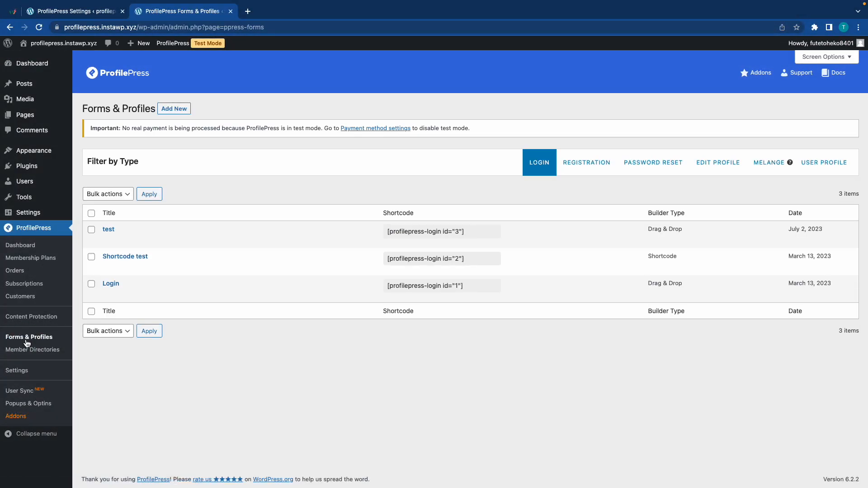
click(108, 298)
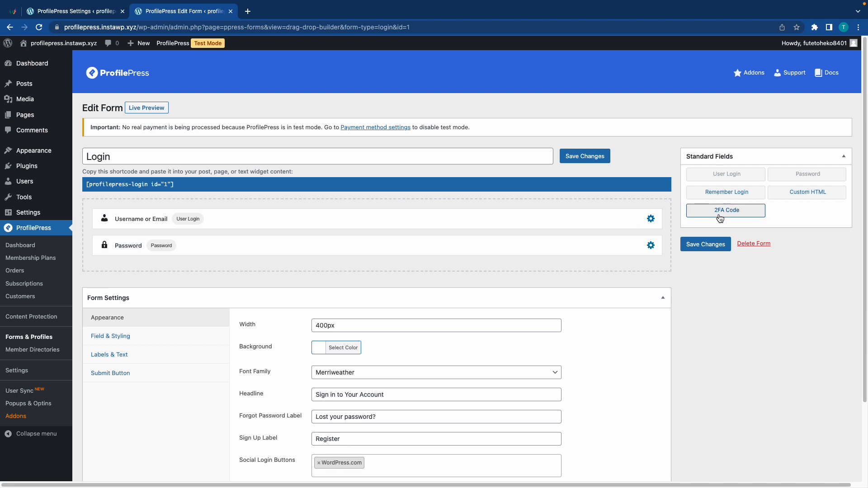
drag(724, 211, 264, 290)
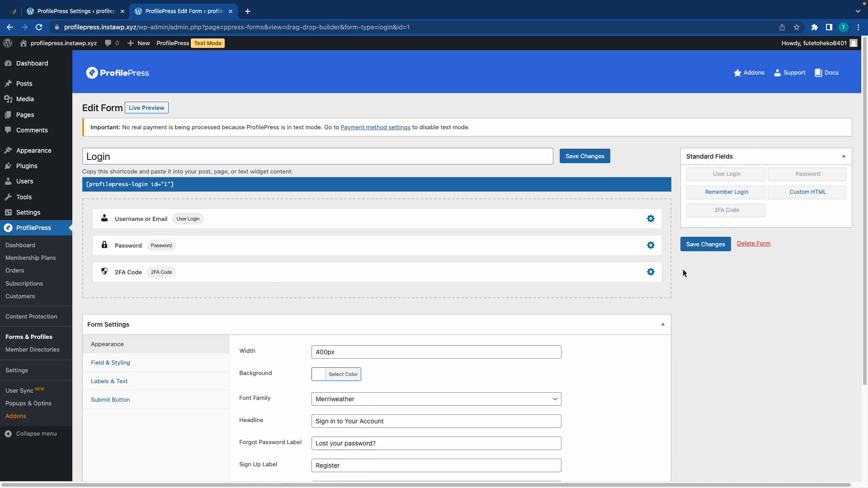
click(721, 246)
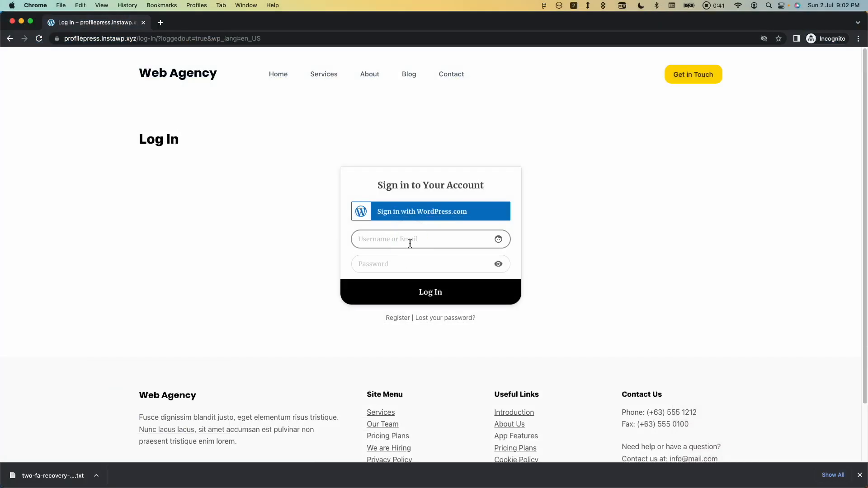
Submit the member's email and password on the login page.
key(Tab)
text(**********)
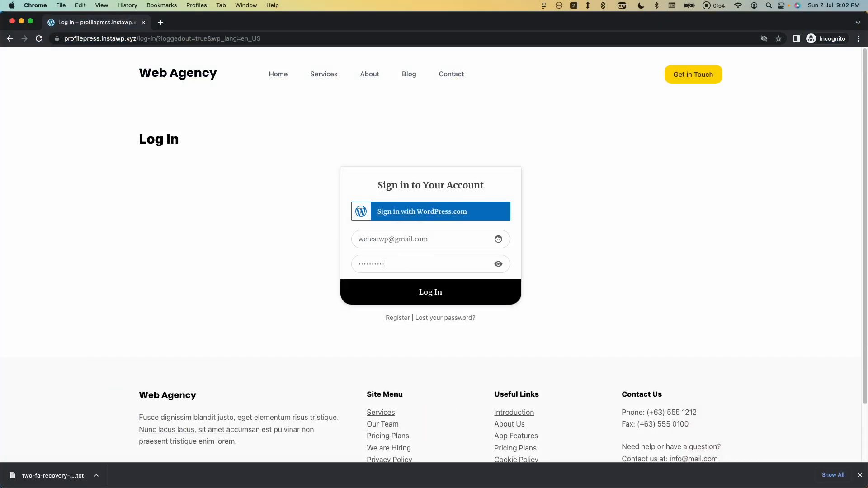
key(Return)
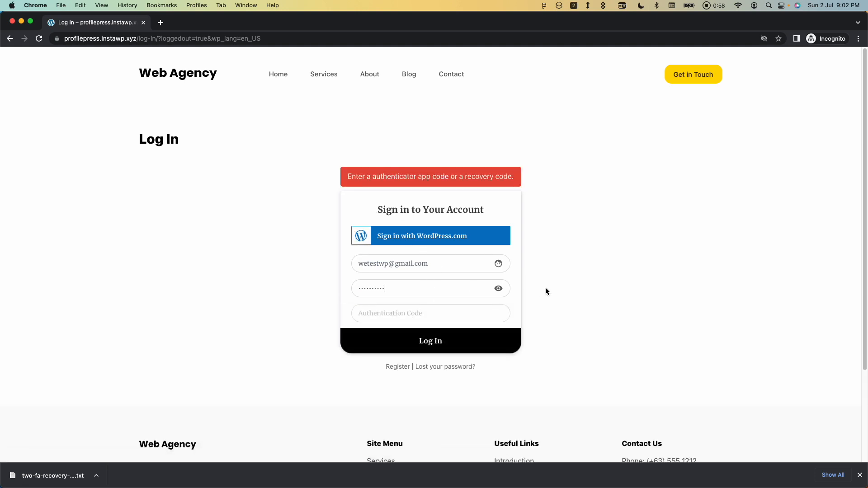
Log in with the current Authy token as the Authentication Code.
key(ctrl+Left)
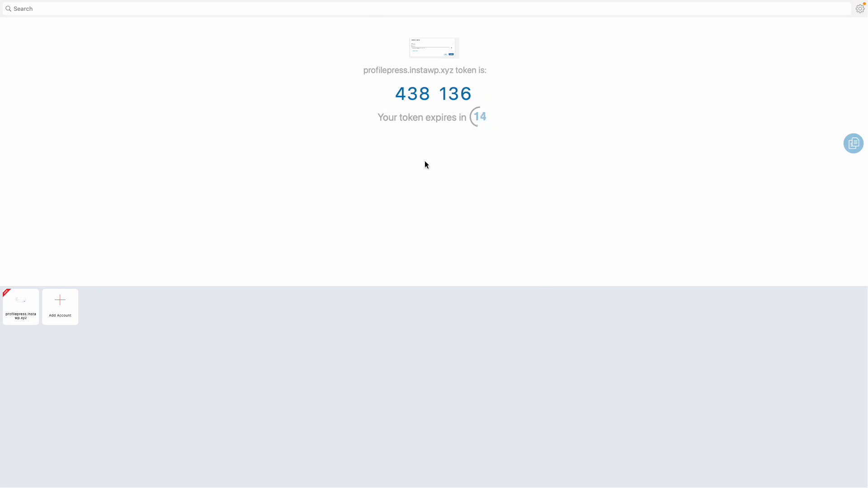
key(ctrl+Right)
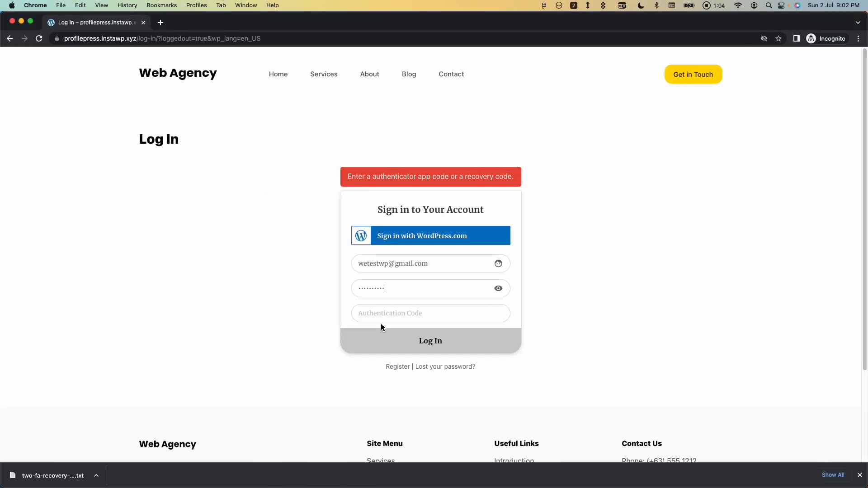
click(380, 319)
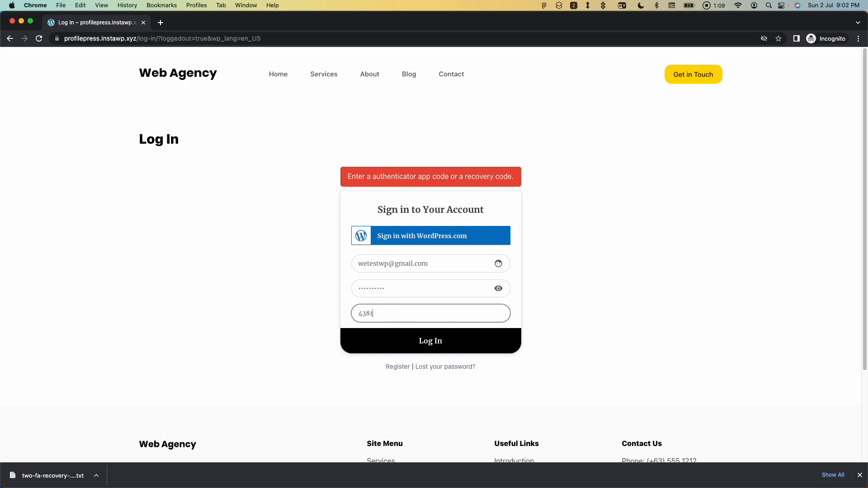
click(419, 344)
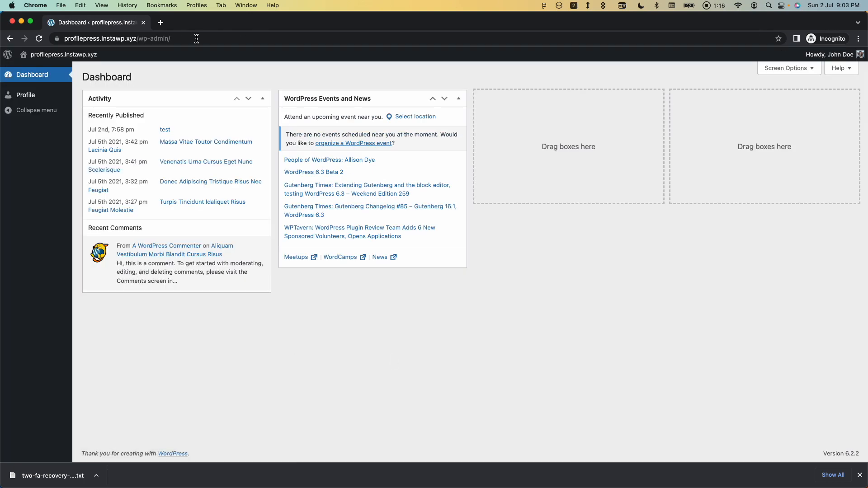
Load the member's /account page in place of the admin address.
drag(197, 38, 161, 38)
text(account)
key(Return)
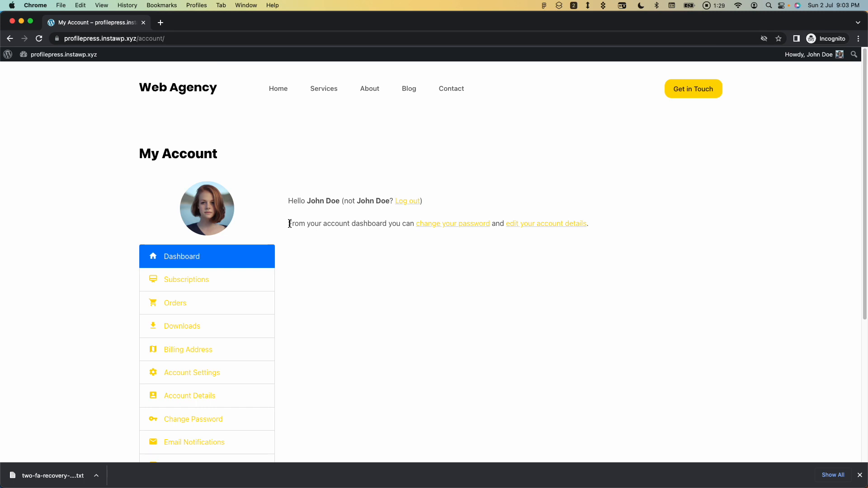
key(ctrl+Right)
key(ctrl+Right)
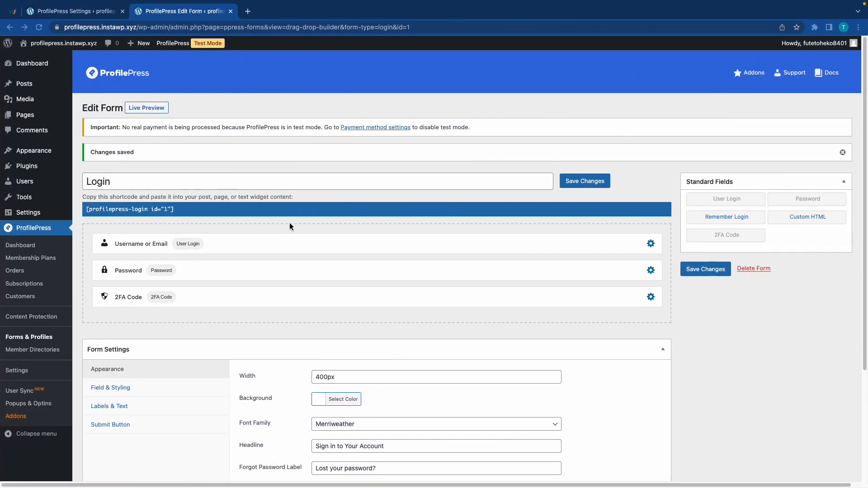
Disable 2-Factor Authentication on the 2FA-enabled user's profile and confirm the reset.
click(29, 184)
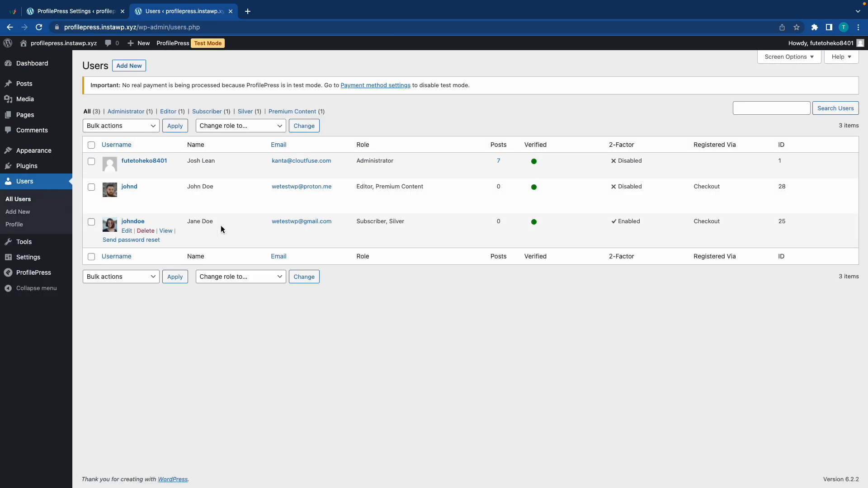
click(618, 225)
click(128, 231)
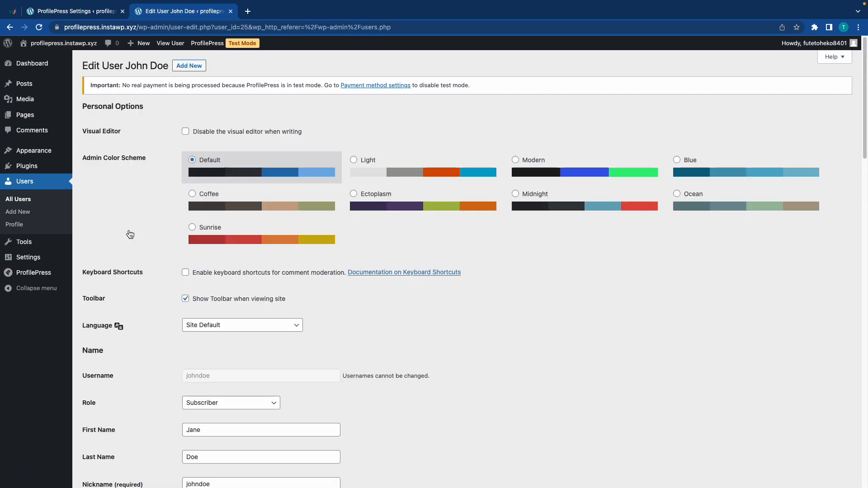
scroll(165, 333, down, 7)
scroll(165, 335, down, 12)
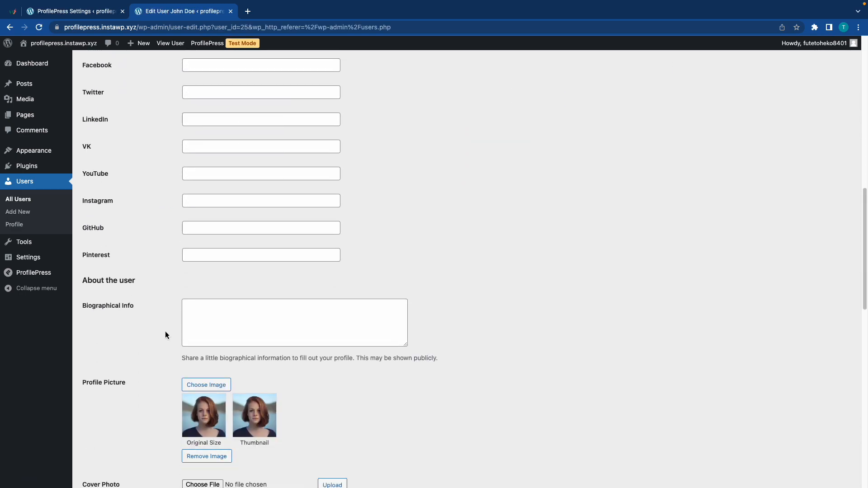
scroll(166, 335, down, 2)
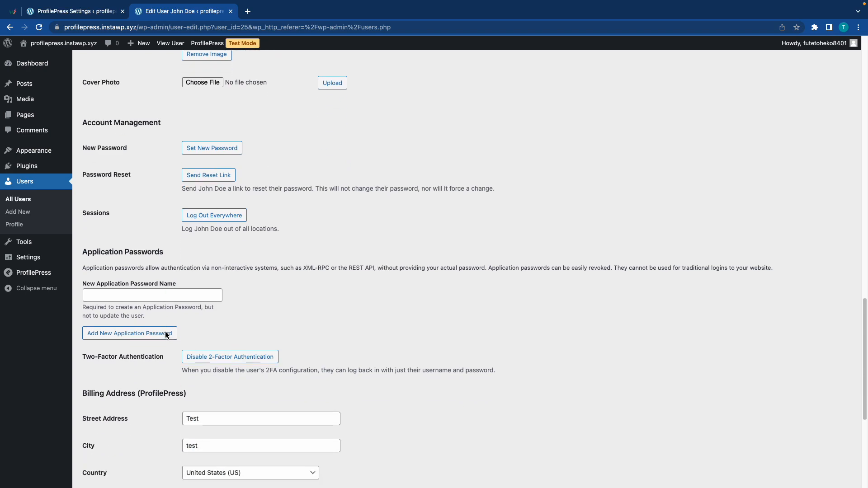
click(218, 357)
click(512, 78)
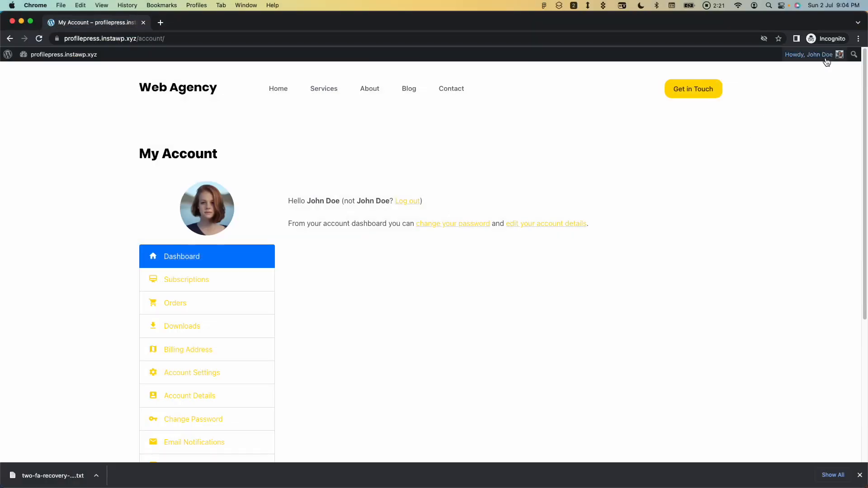
Log out, then log back in with the member's email and password.
mouse_move(823, 55)
click(783, 108)
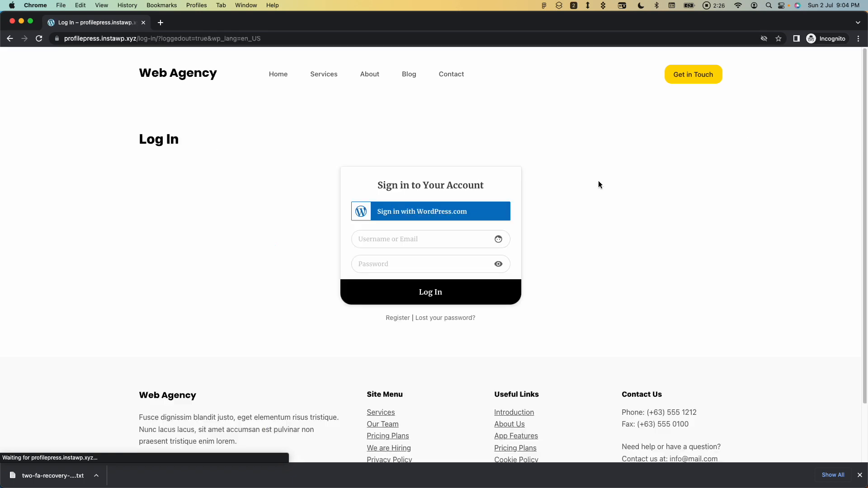
key(Tab)
text(••••••••••)
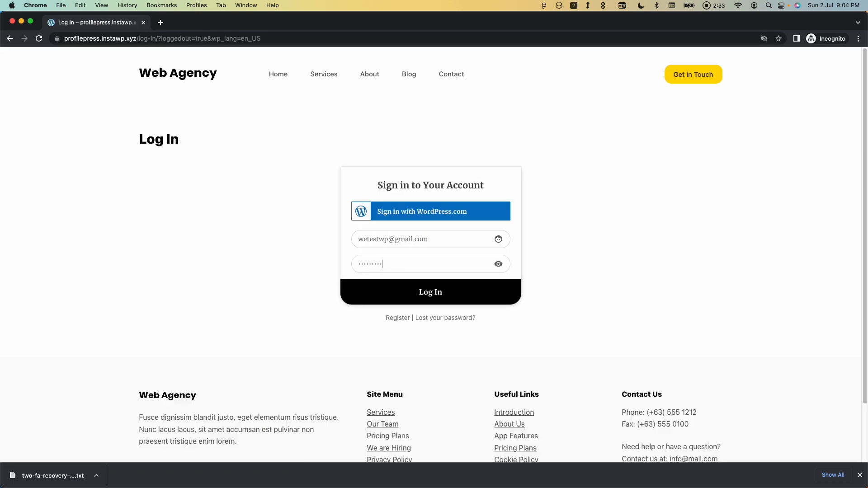
key(Return)
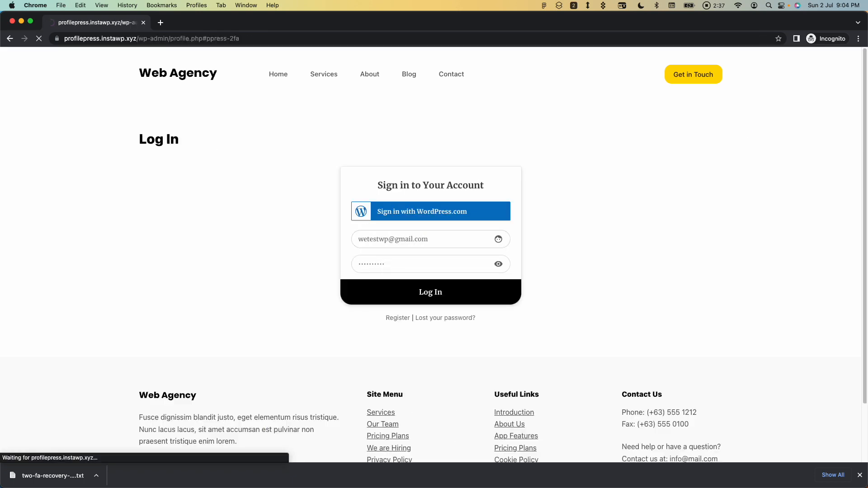